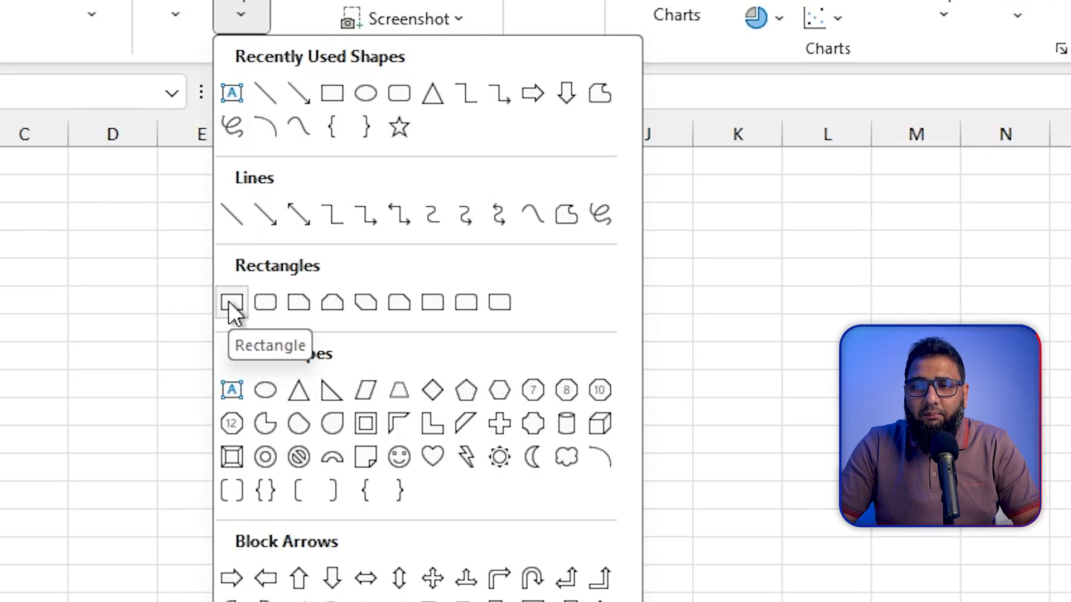
- Draw ten rectangles across Sheet2 using the Rectangle shape in locked drawing mode, and place a default 1-inch square near cell H3
right_click(229, 302)
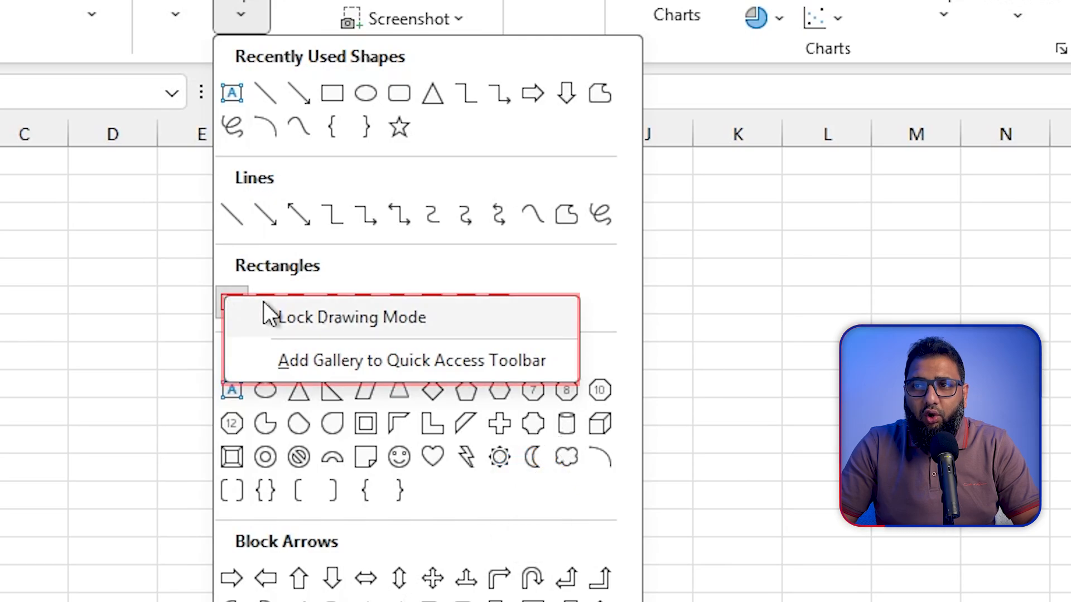
click(335, 317)
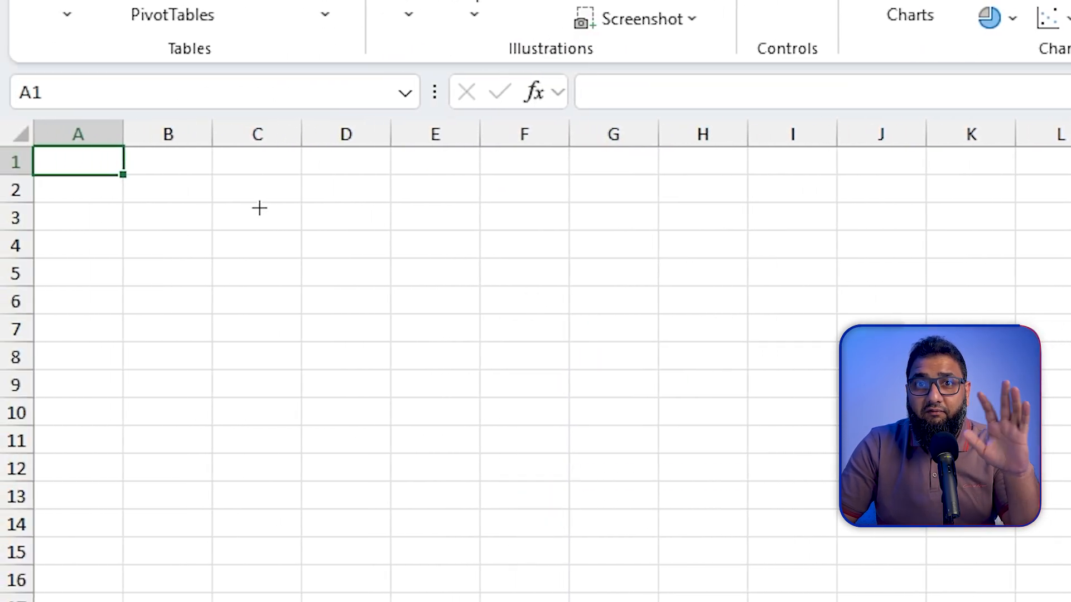
drag(240, 192, 577, 305)
mouse_move(253, 356)
mouse_down()
mouse_move(597, 495)
mouse_move(601, 439)
mouse_up()
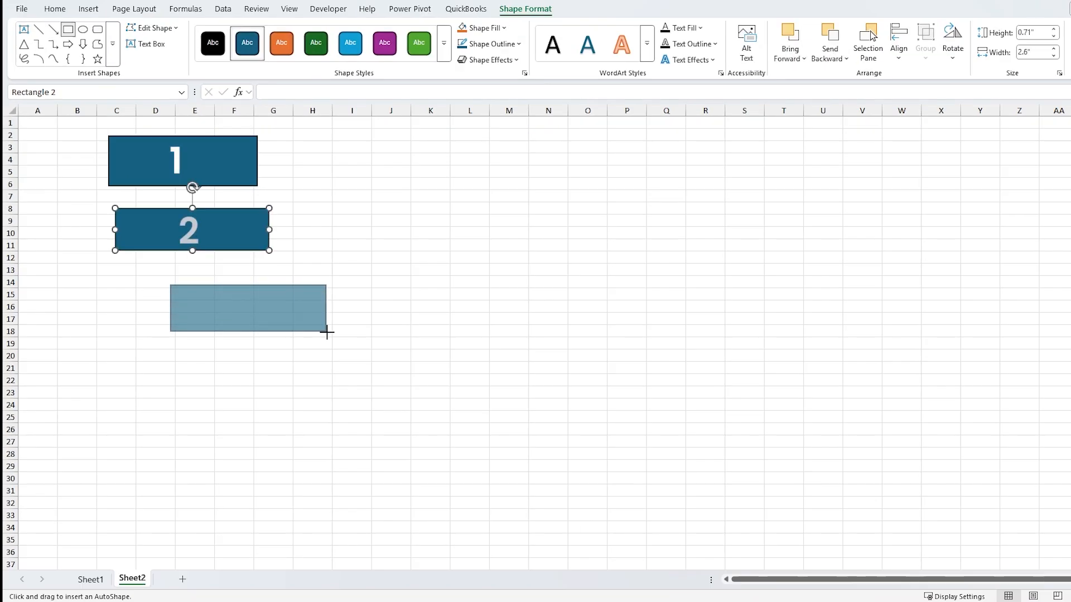
drag(327, 332, 333, 345)
drag(224, 380, 394, 447)
mouse_move(354, 197)
mouse_down()
mouse_move(437, 249)
mouse_move(533, 258)
mouse_up()
drag(443, 293, 667, 368)
drag(535, 407, 732, 468)
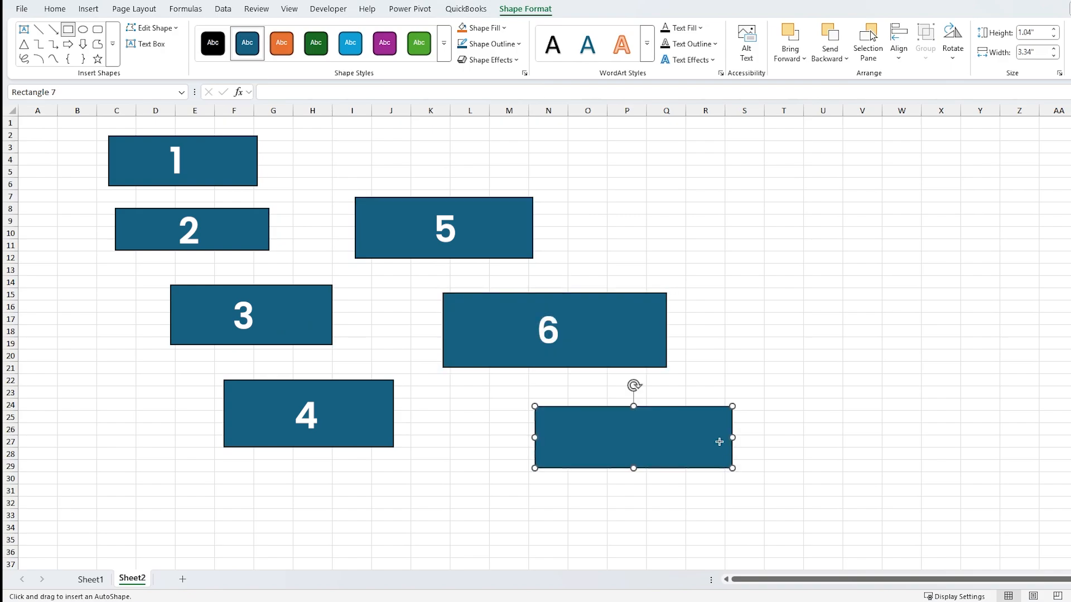
drag(580, 161, 748, 224)
drag(746, 264, 945, 321)
drag(828, 376, 1003, 449)
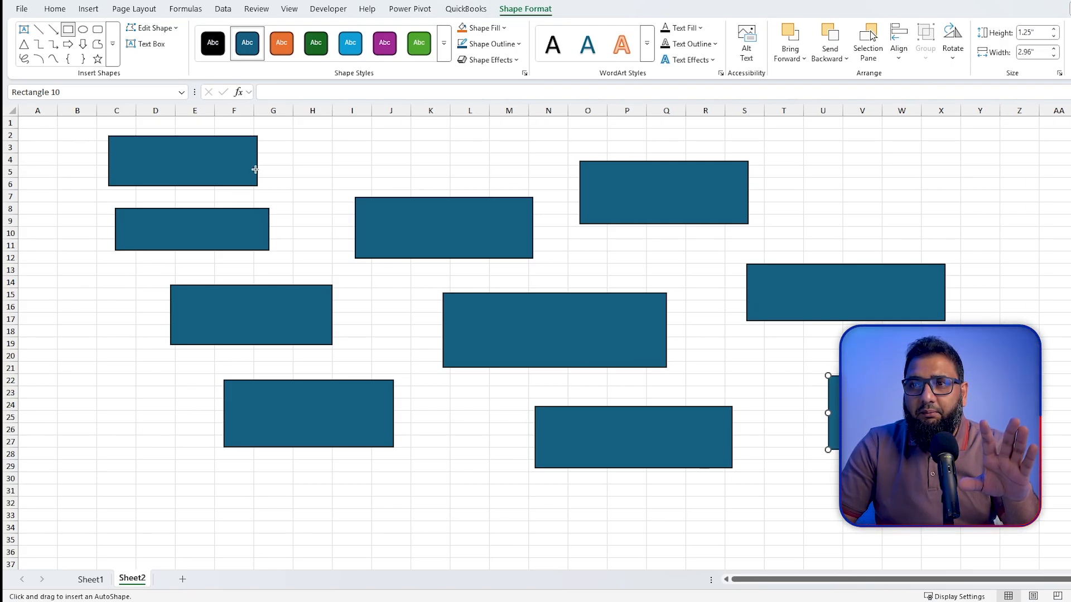
click(321, 144)
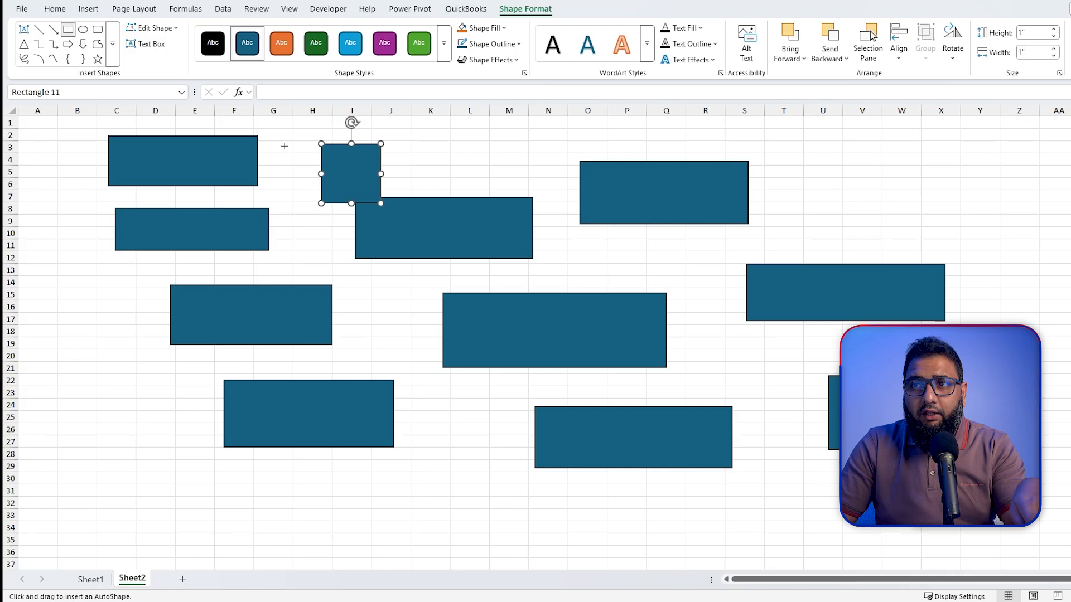
key(Escape)
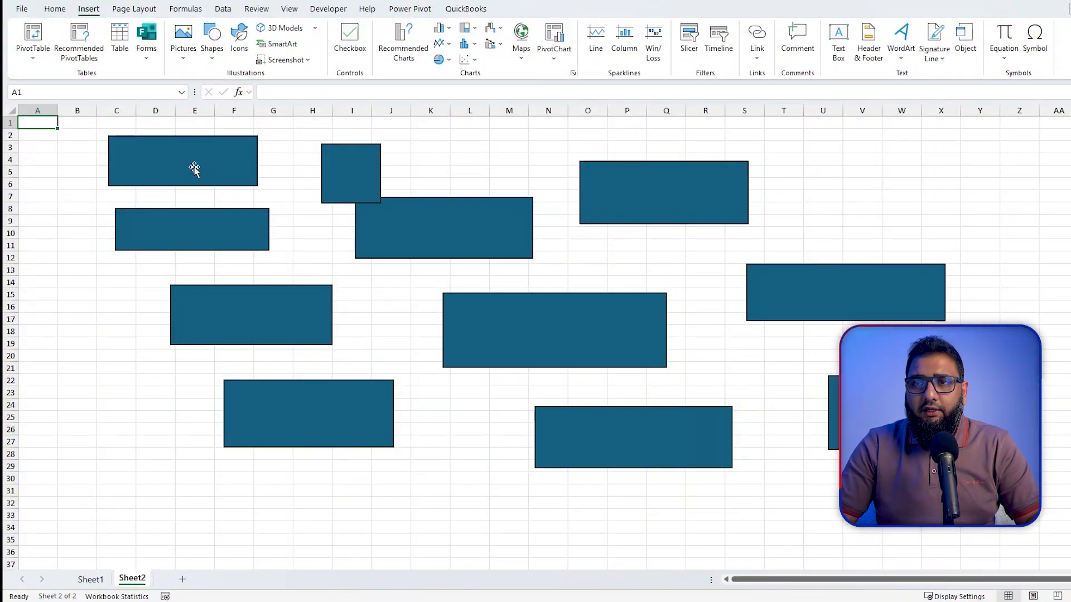
- Select the small square, the two uppermost rectangles in columns C to G, and the rectangle overlapping the square together
click(189, 166)
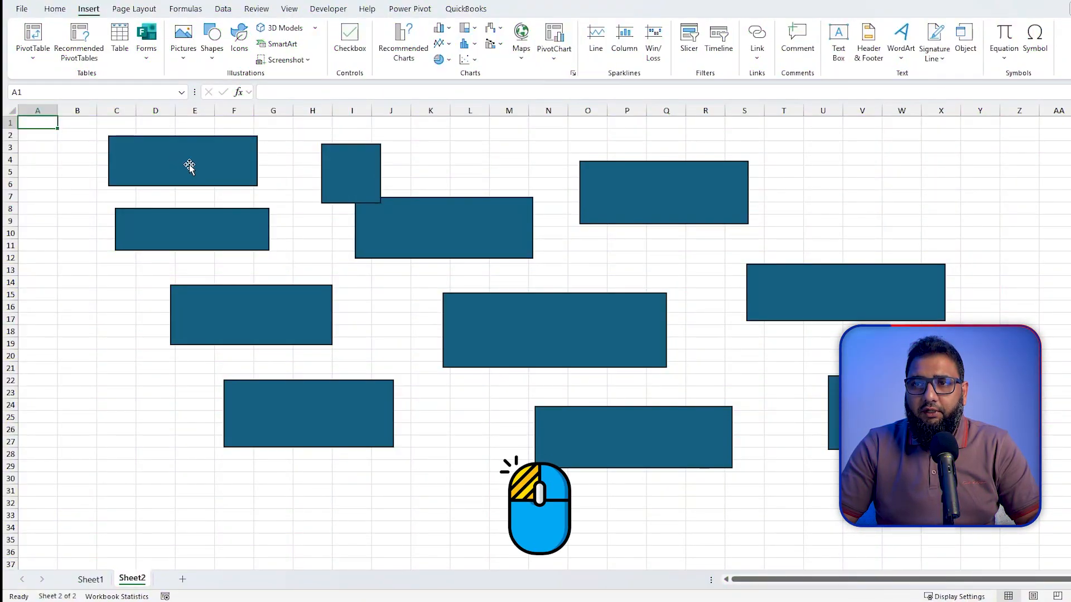
drag(354, 169, 349, 172)
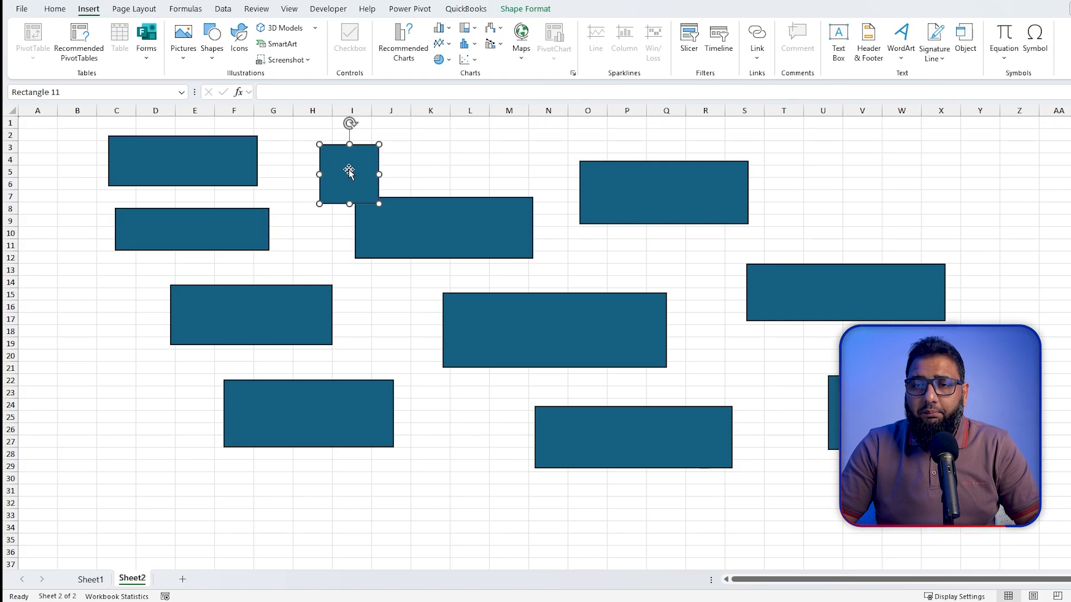
key(ctrl)
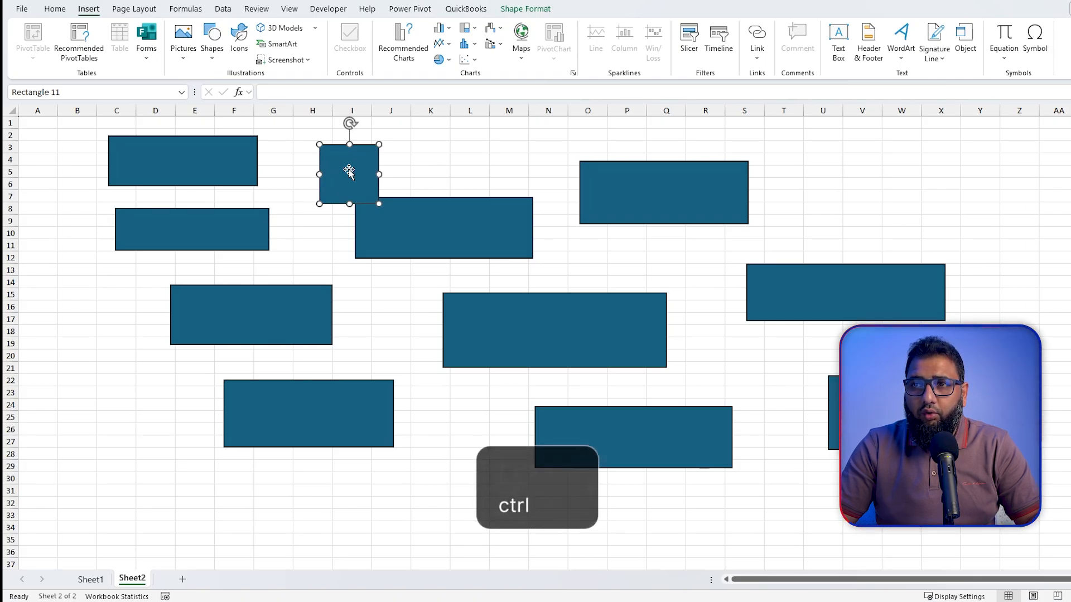
ctrl+click(227, 162)
ctrl+click(240, 217)
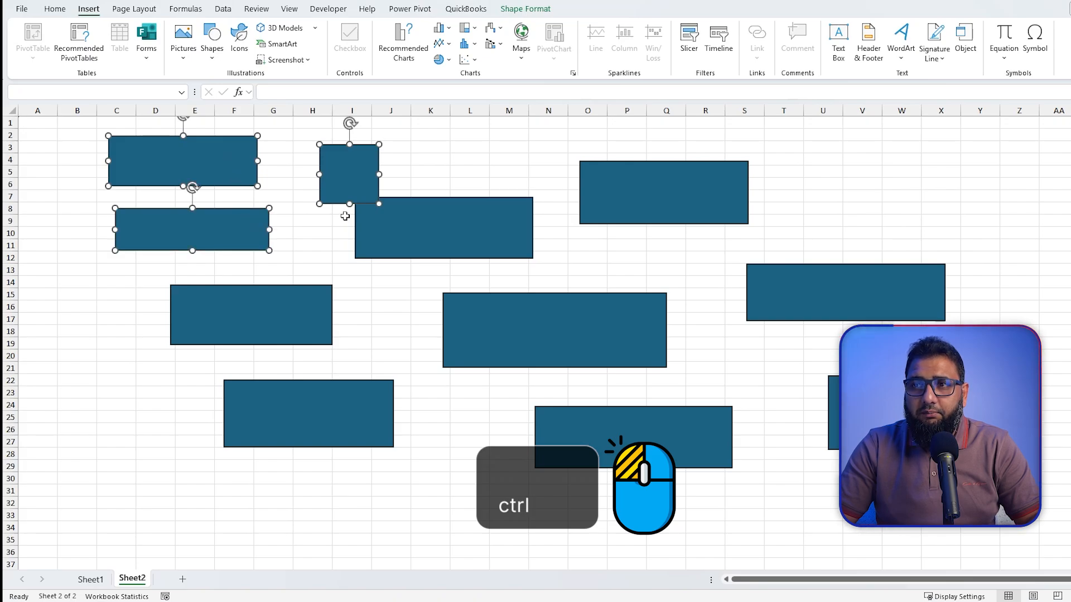
ctrl+click(388, 221)
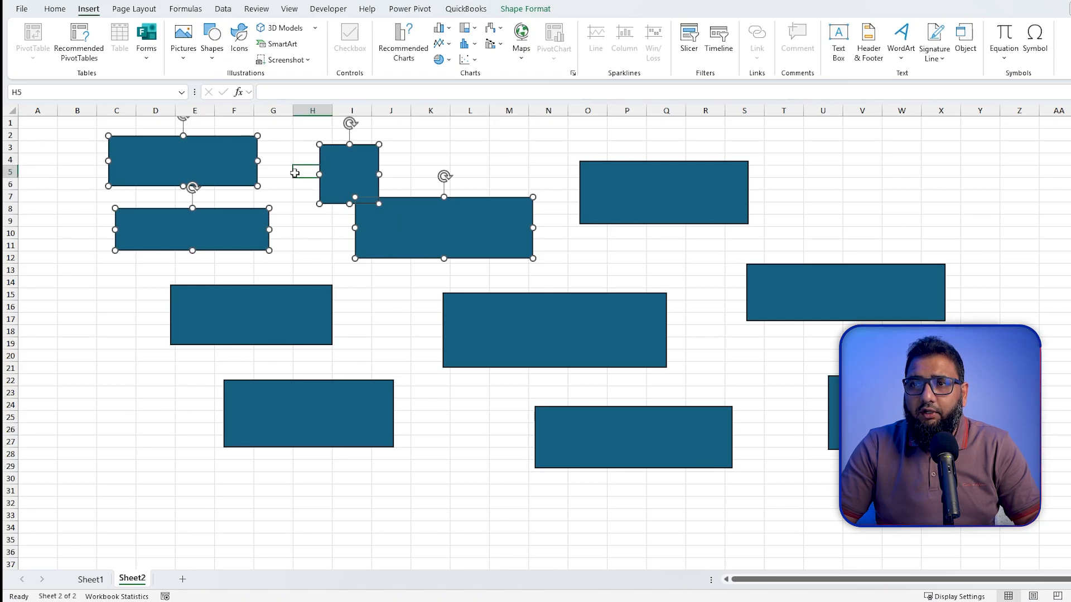
- Clear the multiple selection, select only the first rectangle, and extend the selection to all objects on the sheet
click(299, 176)
click(237, 161)
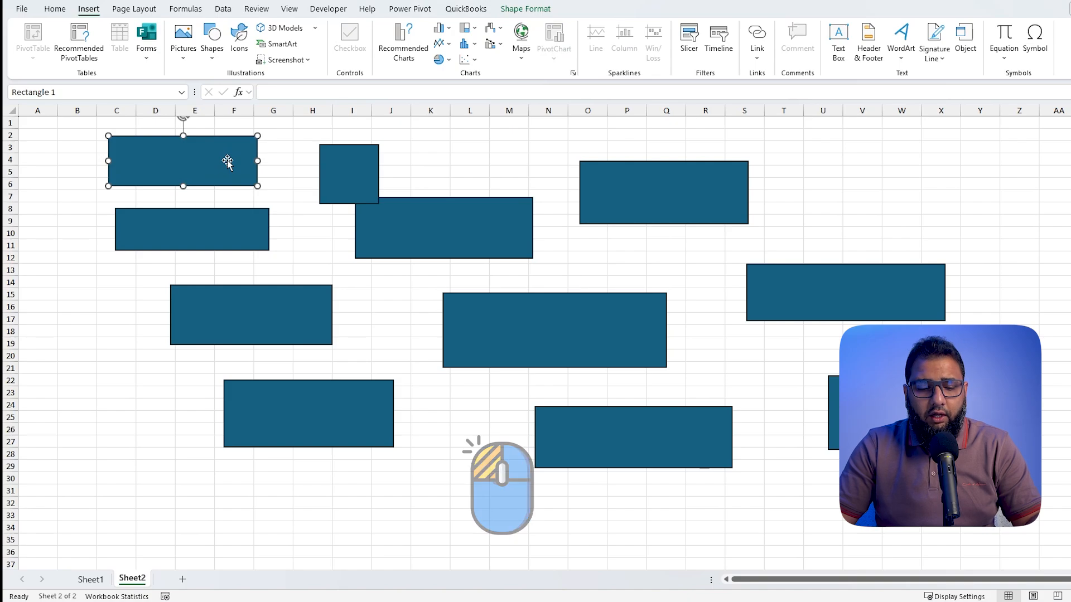
key(ctrl)
key(ctrl+a)
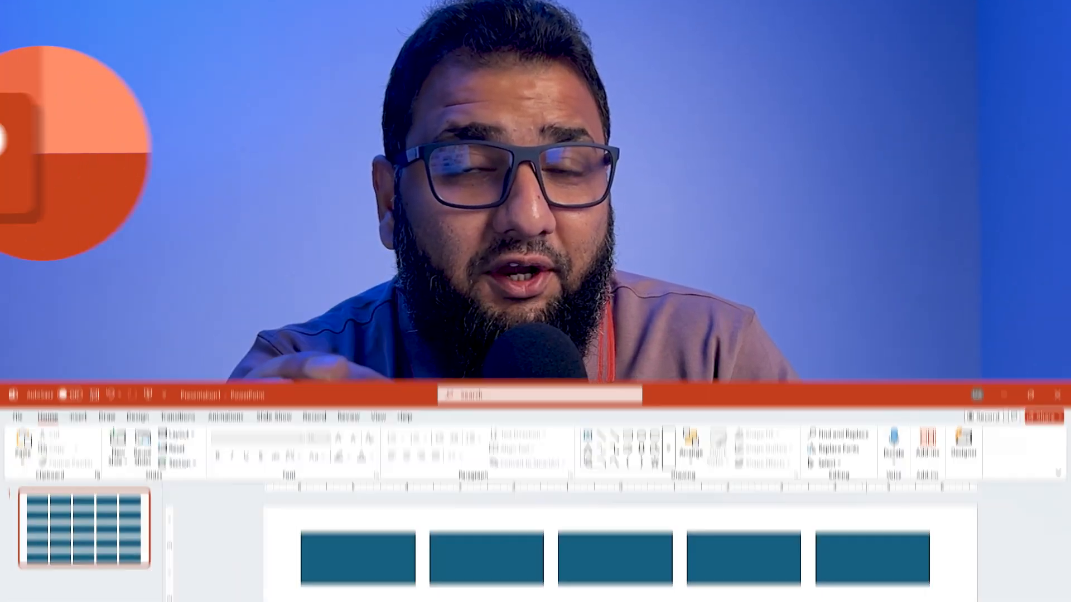
- In PowerPoint, fill the fourth and fifth columns of rectangles with light blue and the second and third columns with dark blue
drag(957, 118, 686, 521)
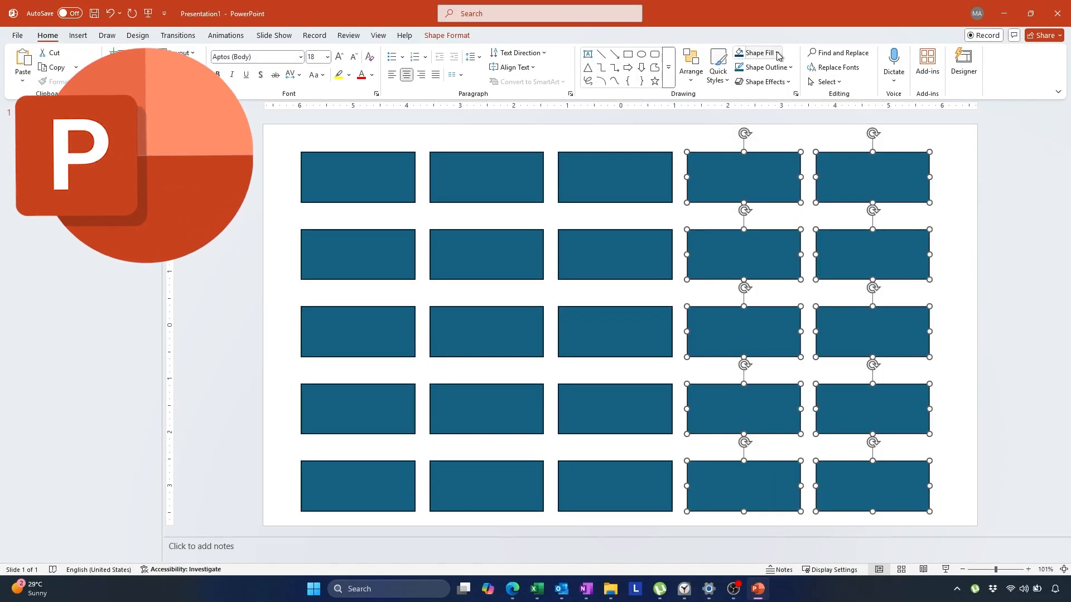
click(779, 54)
click(803, 154)
drag(677, 130, 431, 511)
click(777, 52)
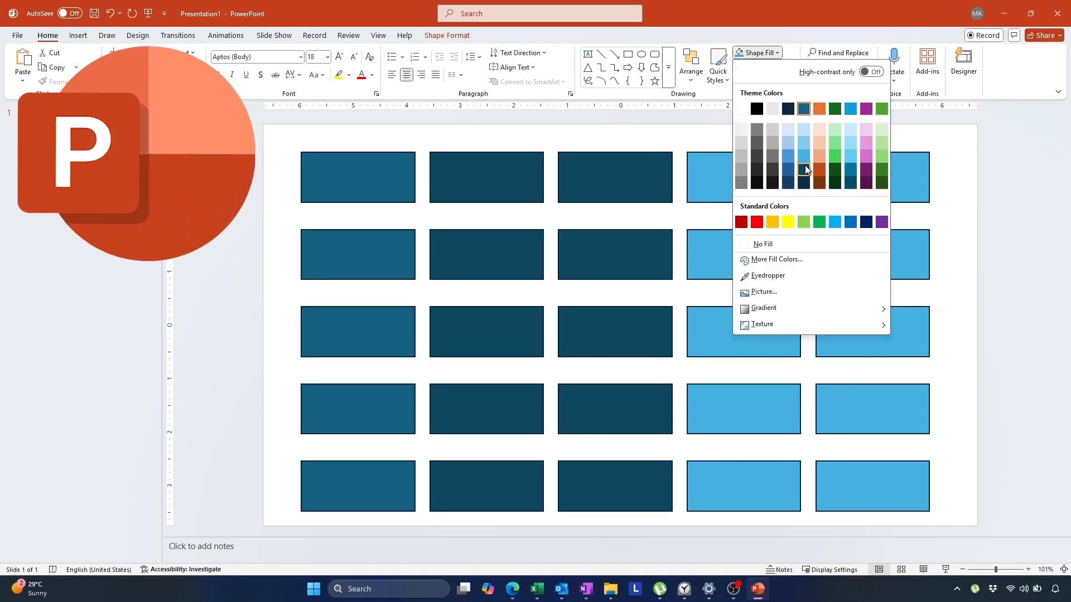
click(804, 165)
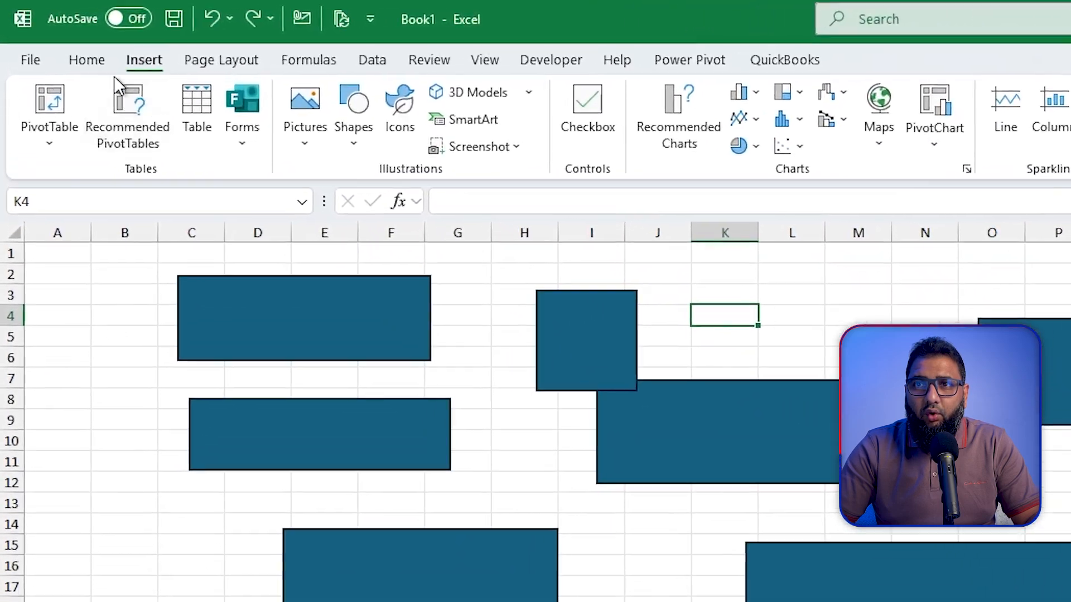
- In Excel, turn on Select Objects mode and select all the rectangles on the sheet with a selection box
click(106, 62)
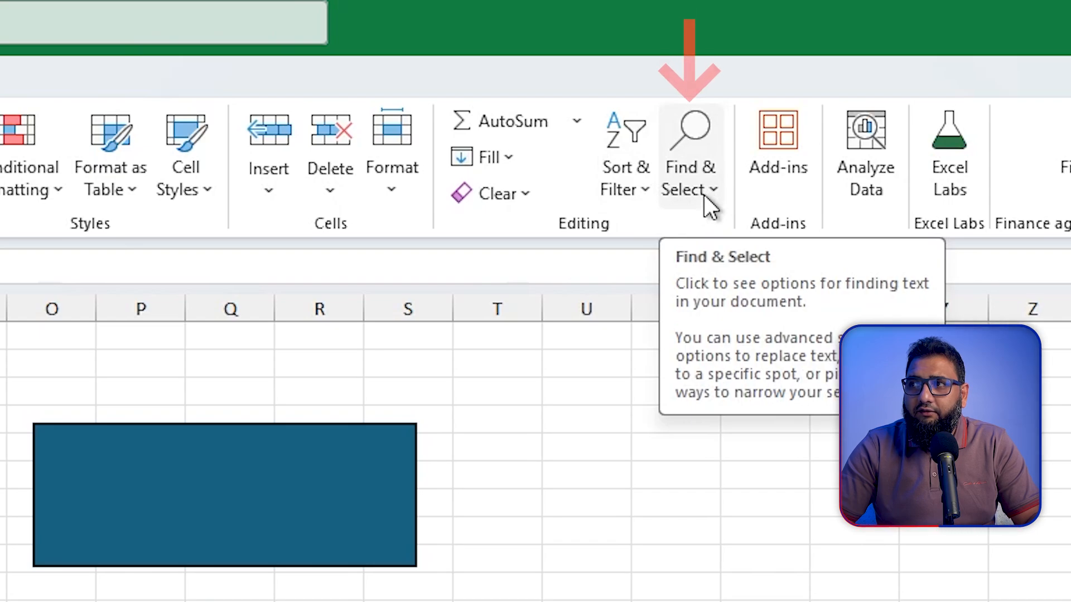
click(704, 195)
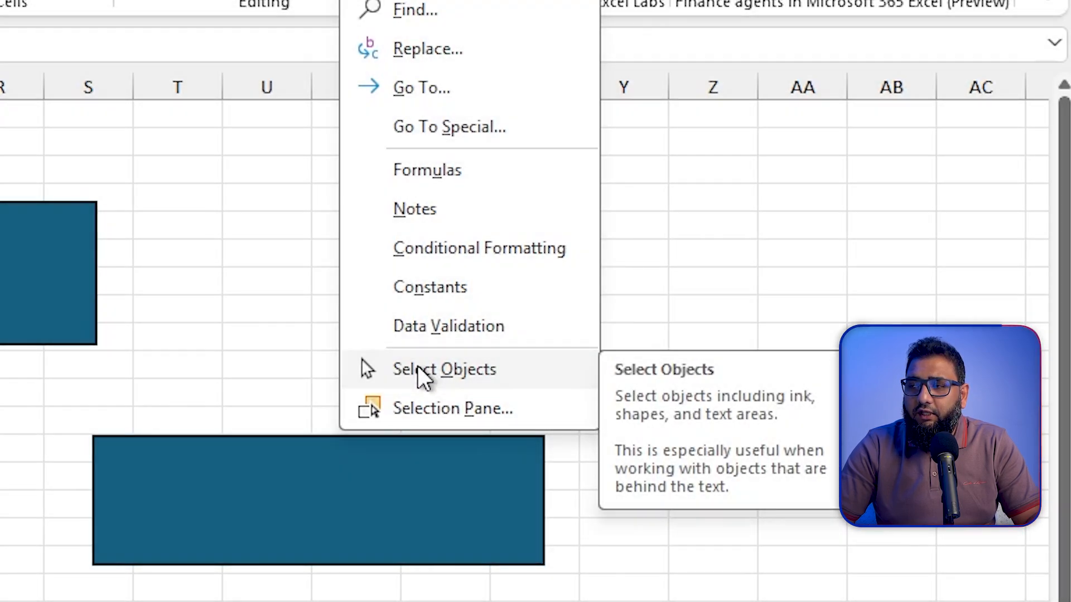
click(417, 368)
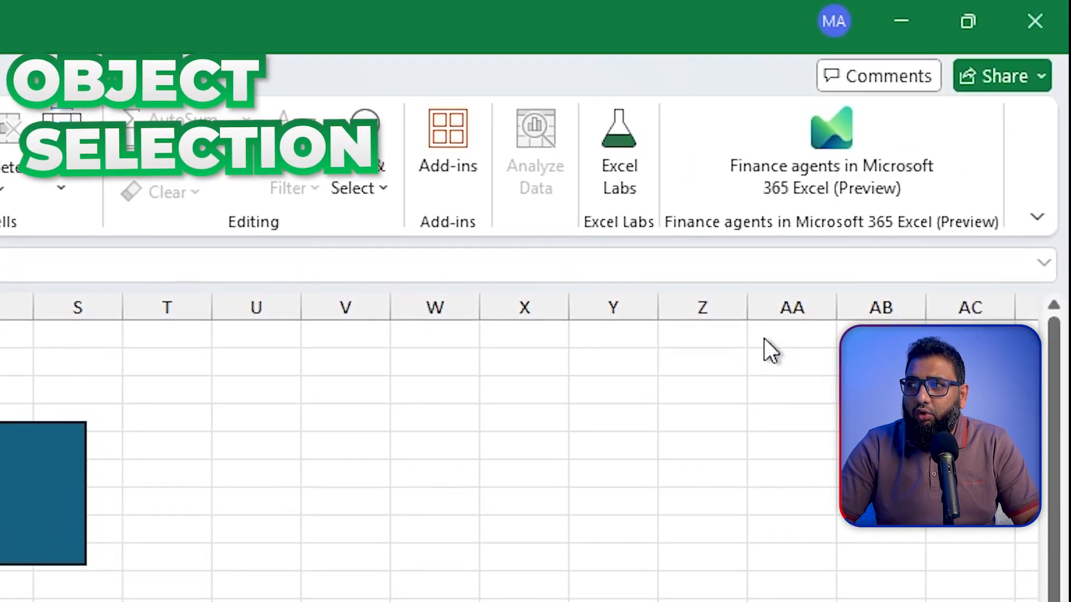
drag(771, 330, 0, 601)
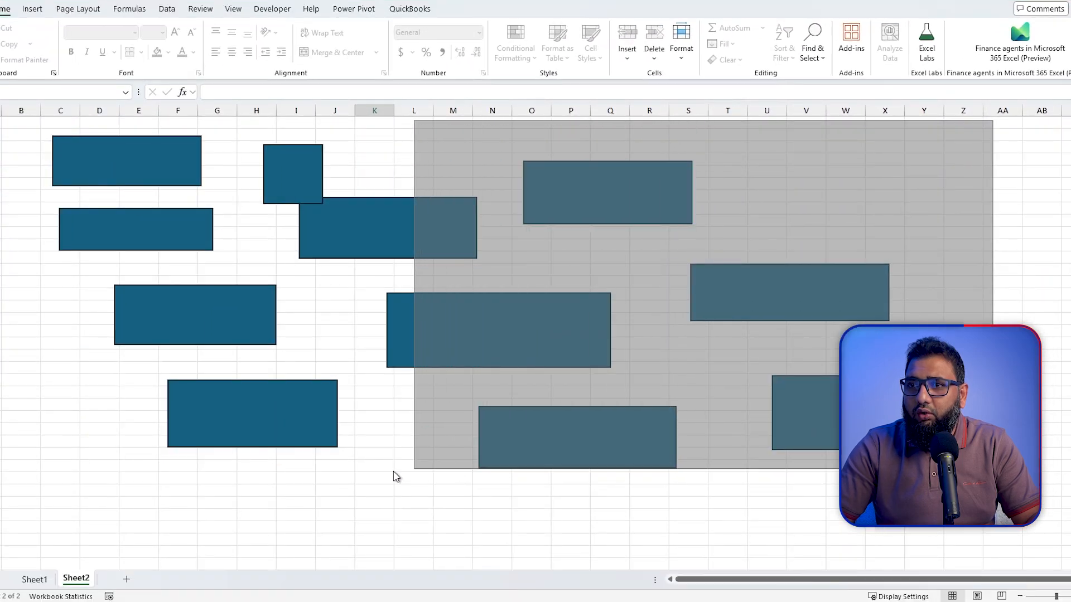
drag(393, 476, 3, 501)
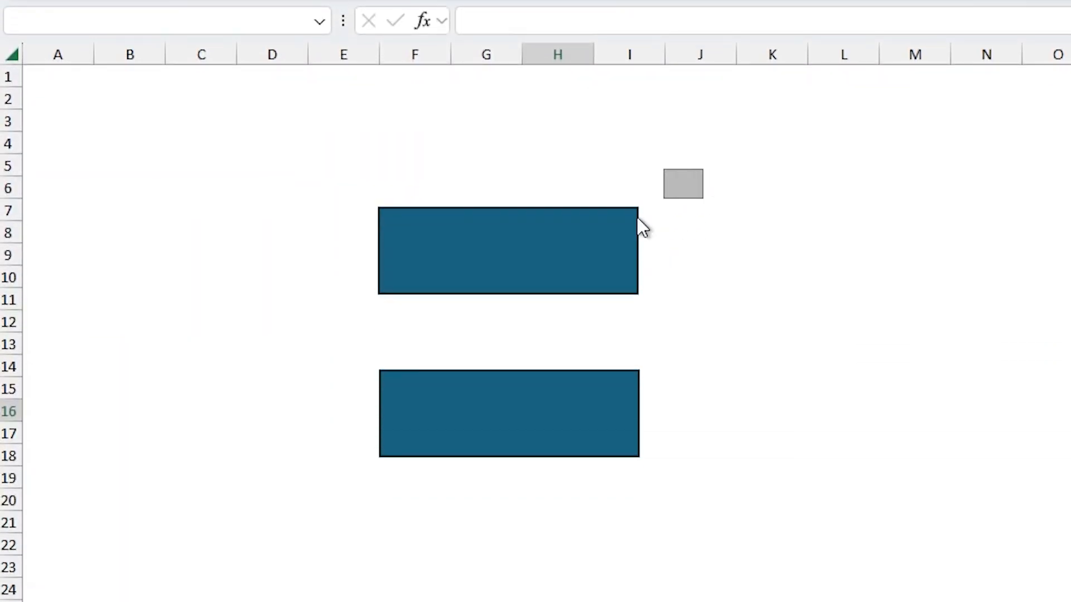
click(635, 218)
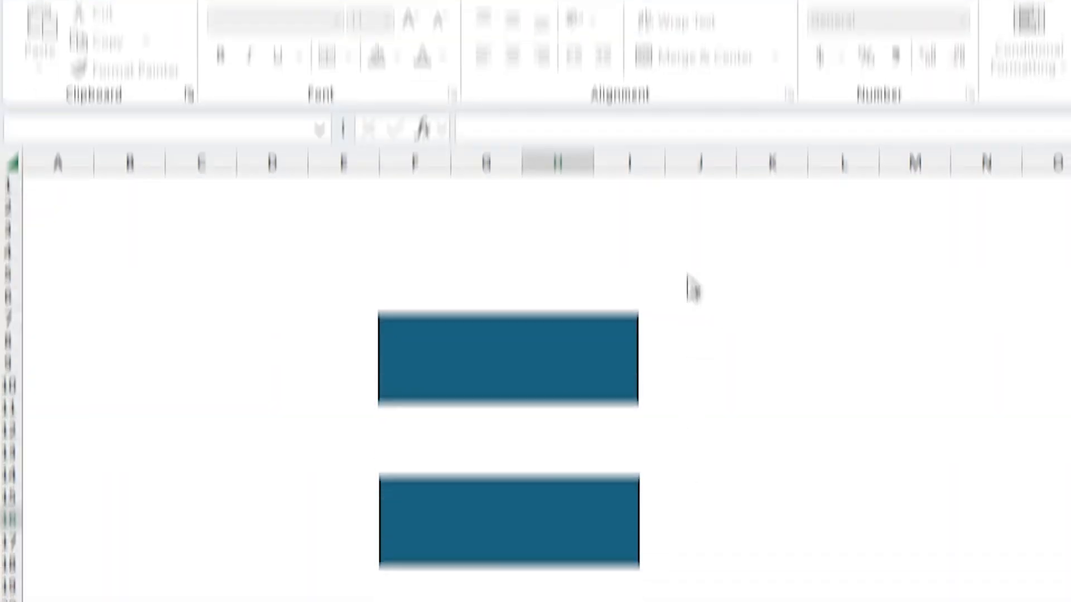
drag(687, 167, 394, 315)
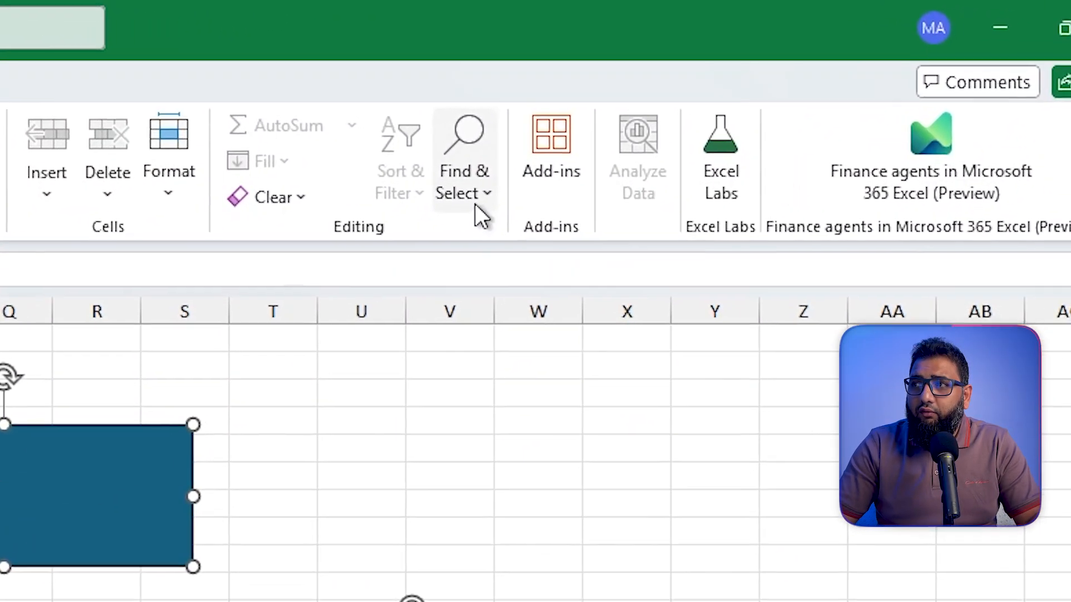
- Add the Select Objects command to the Quick Access Toolbar and exit object selection mode
click(474, 203)
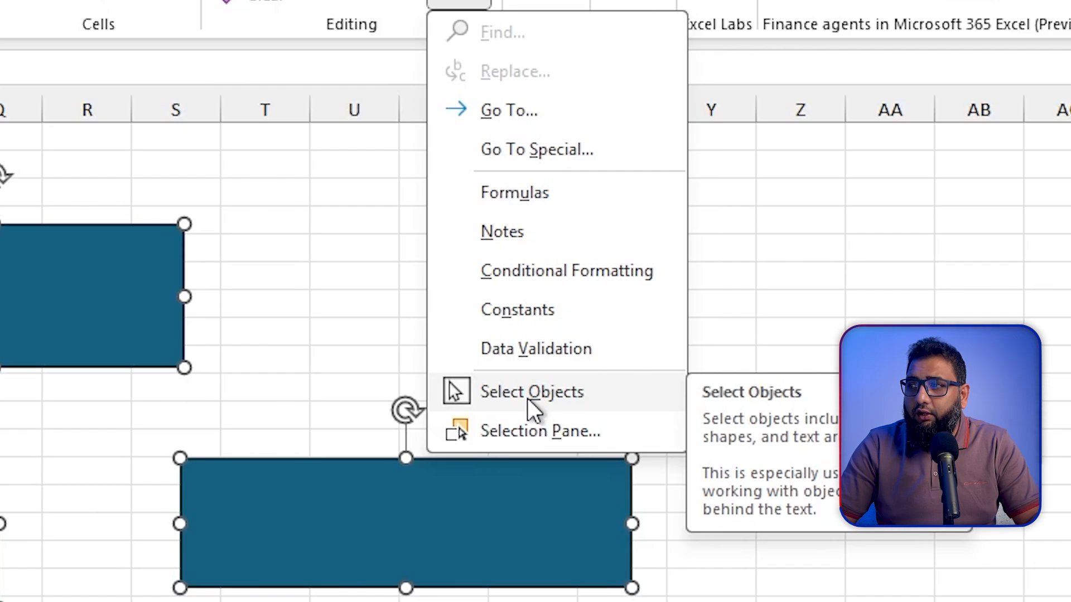
right_click(527, 397)
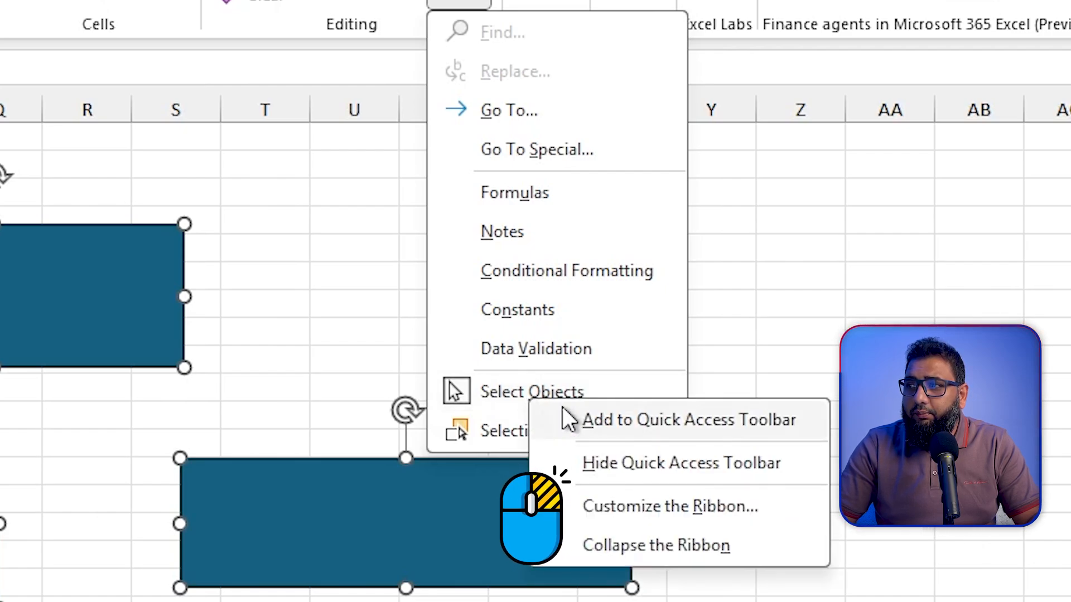
click(650, 418)
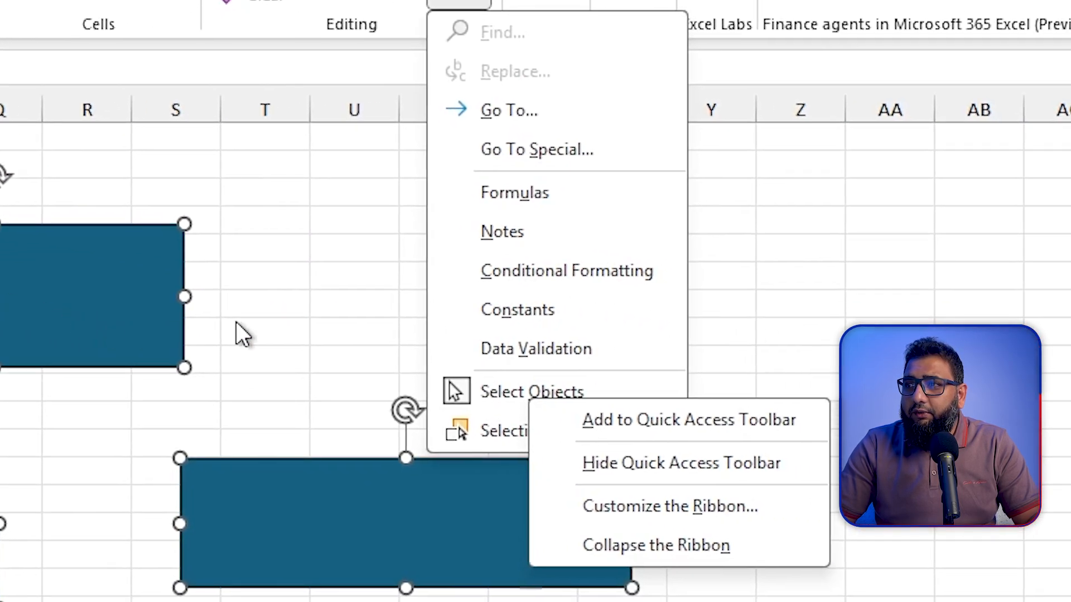
click(236, 322)
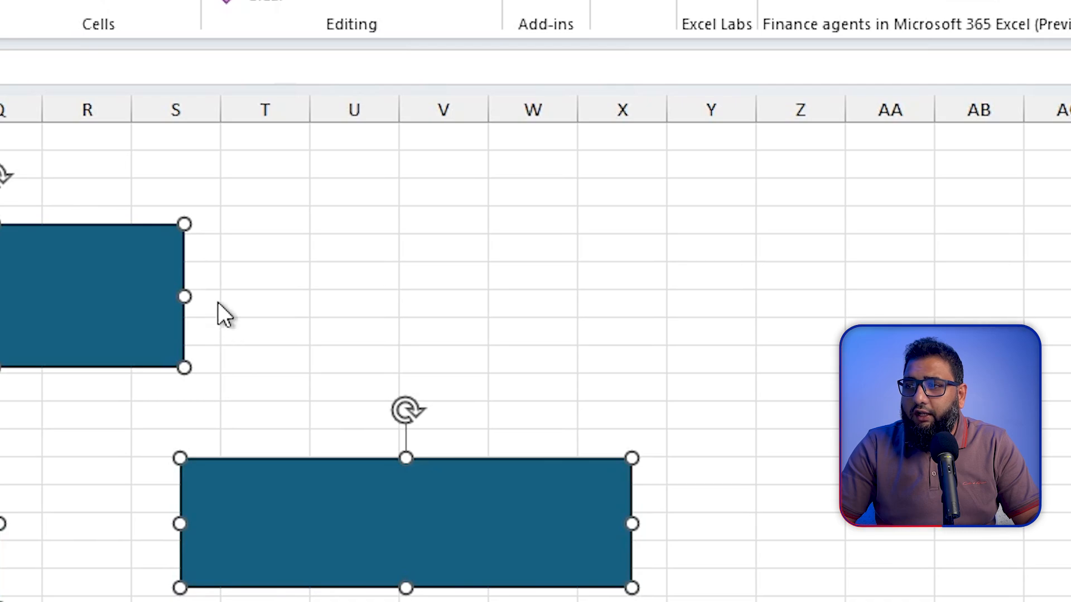
key(Escape)
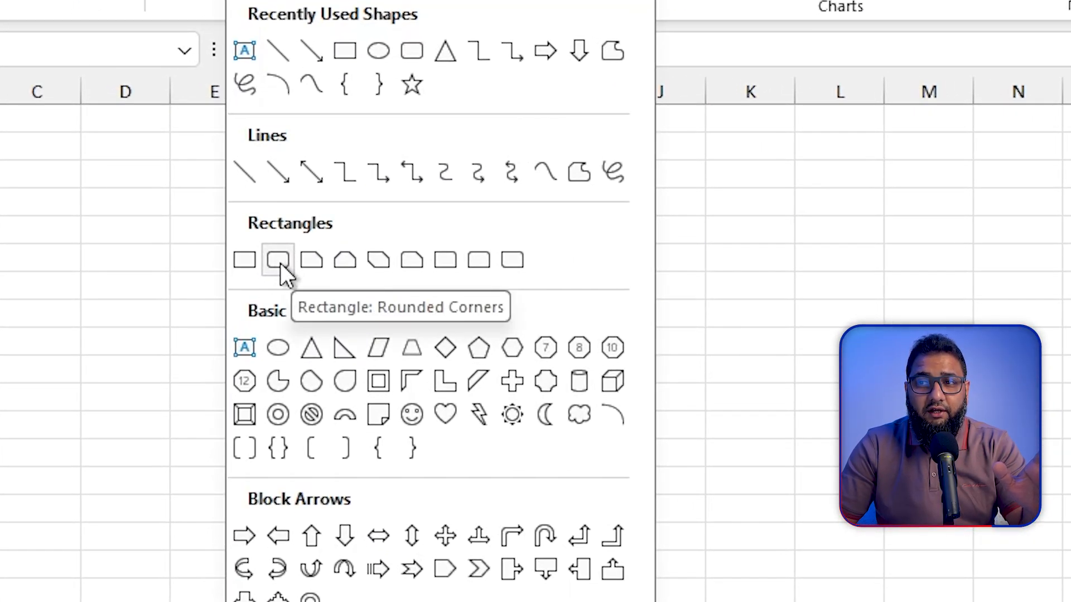
- Draw a Rectangle: Rounded Corners shape on the empty sheet, spanning about cells C2 to G6
click(280, 263)
drag(5, 150, 199, 212)
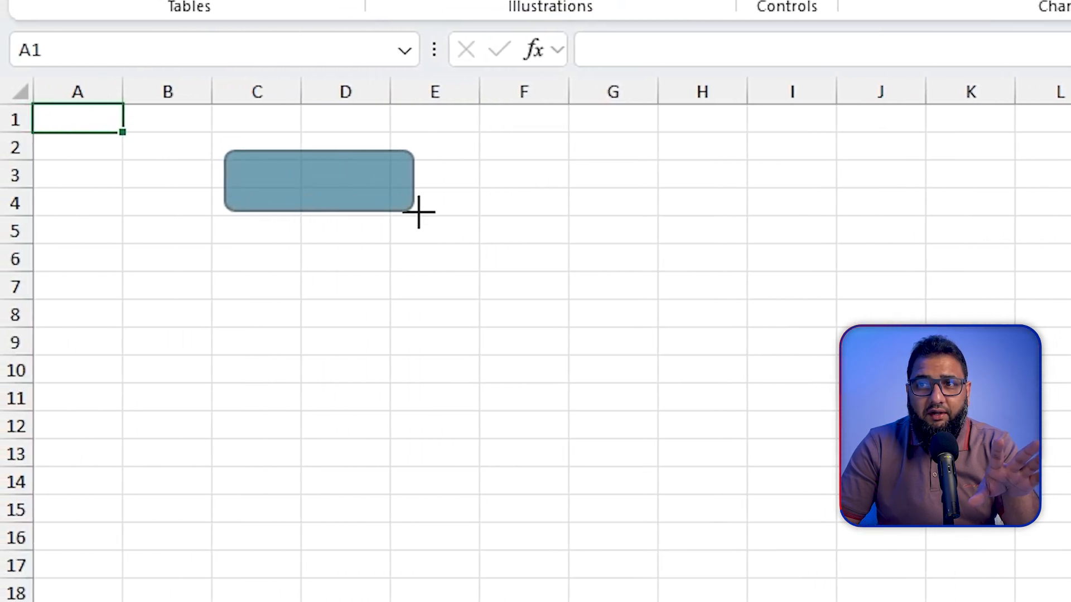
drag(418, 212, 582, 265)
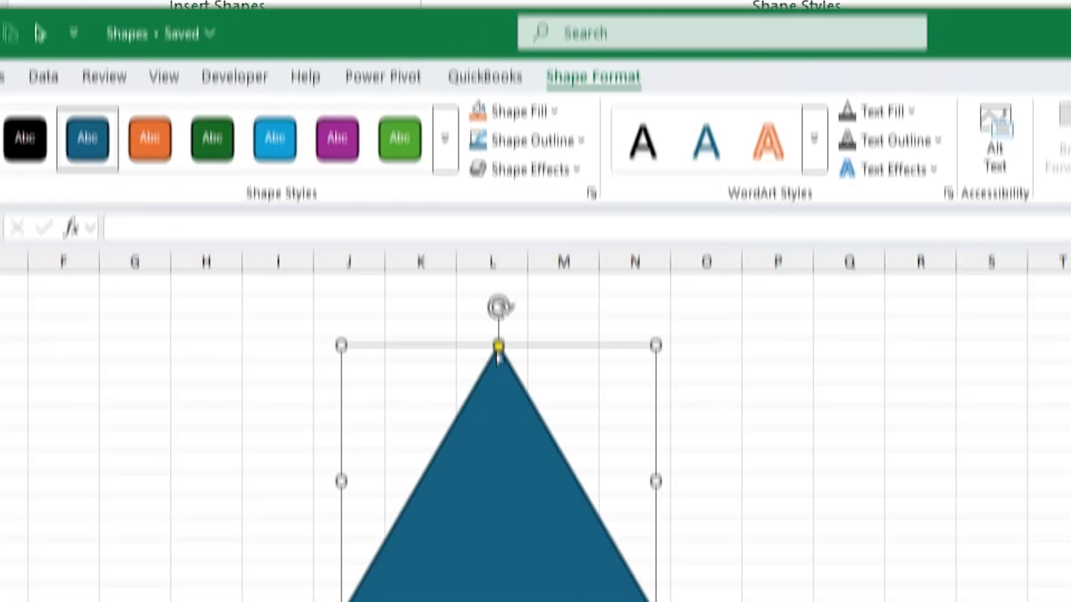
drag(497, 346, 342, 191)
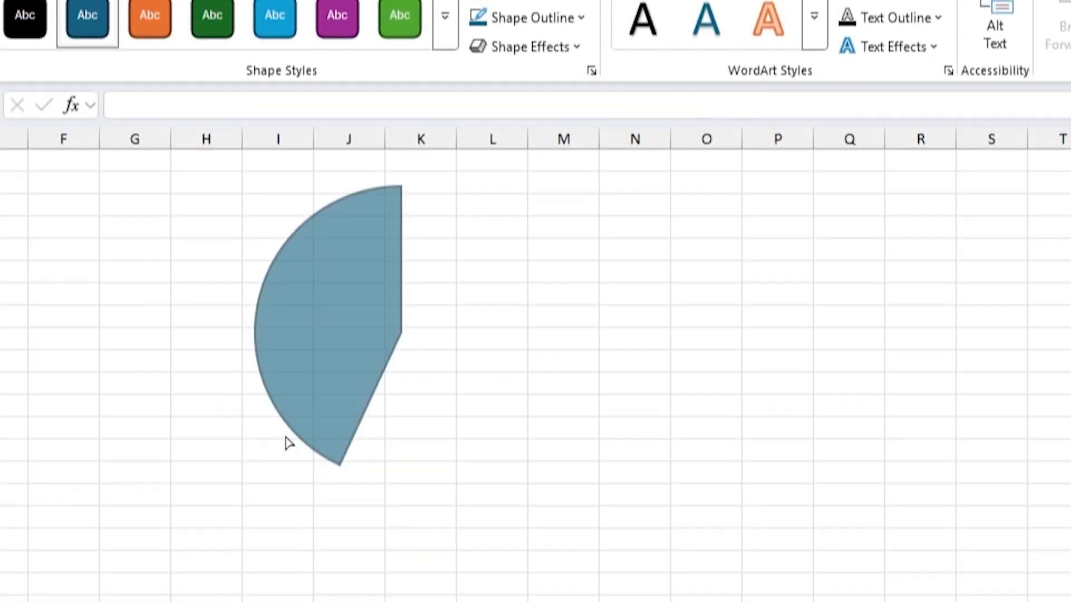
drag(284, 442, 409, 420)
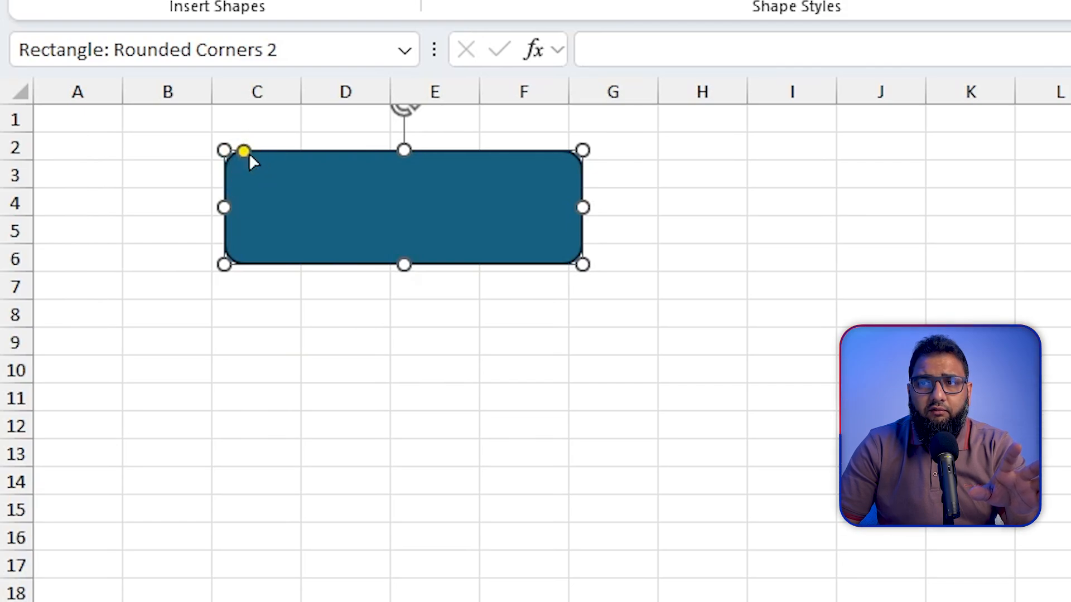
- Increase the rounded rectangle's corner radius to the maximum so its short sides form full semicircles
mouse_move(245, 151)
mouse_down()
mouse_move(317, 161)
mouse_move(248, 158)
mouse_up()
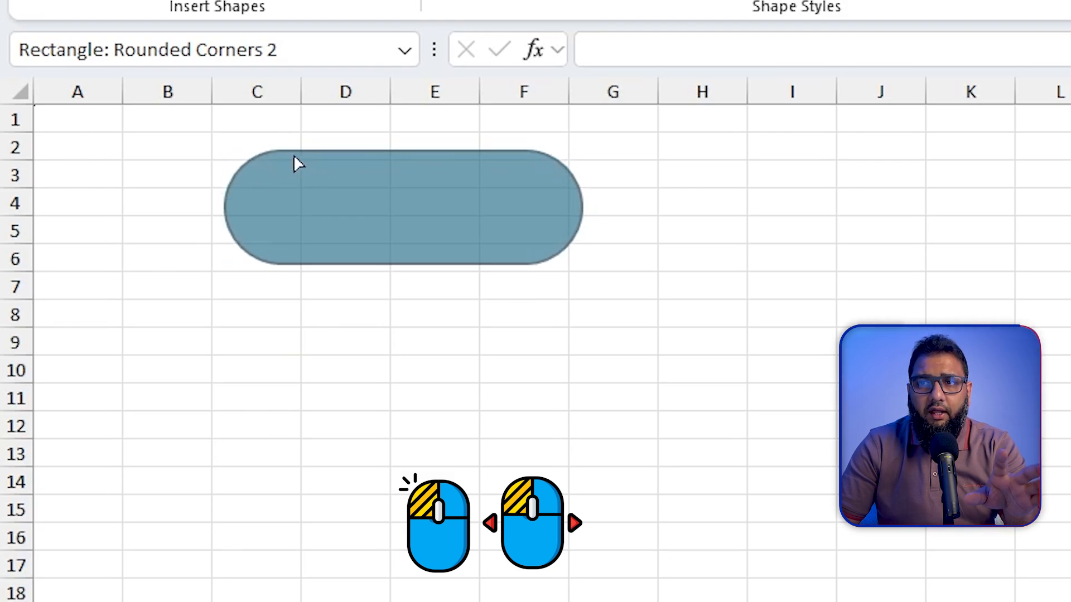
drag(319, 158, 209, 164)
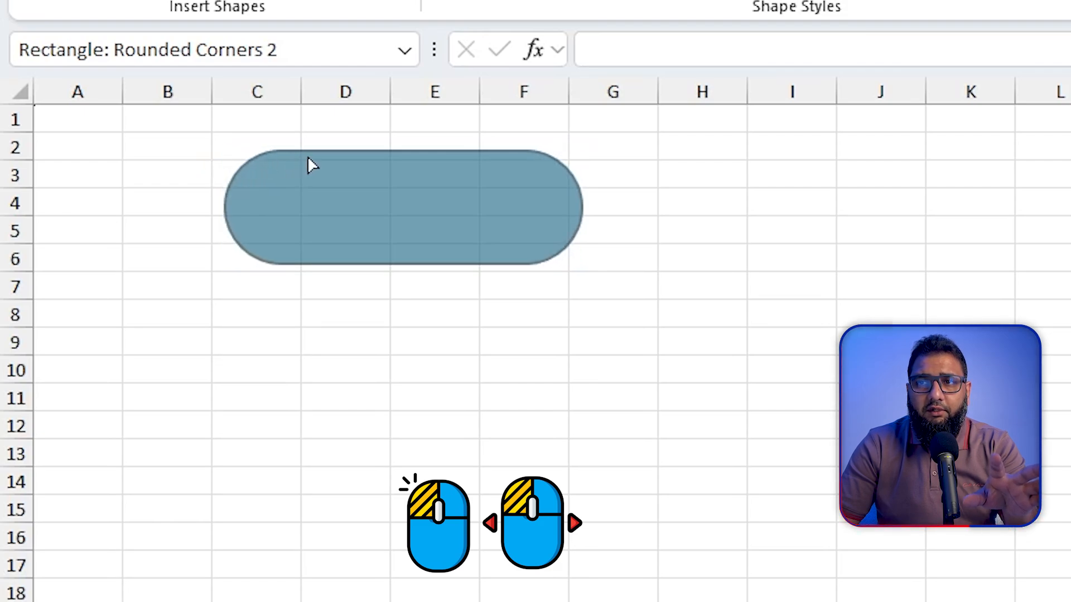
drag(308, 159, 308, 159)
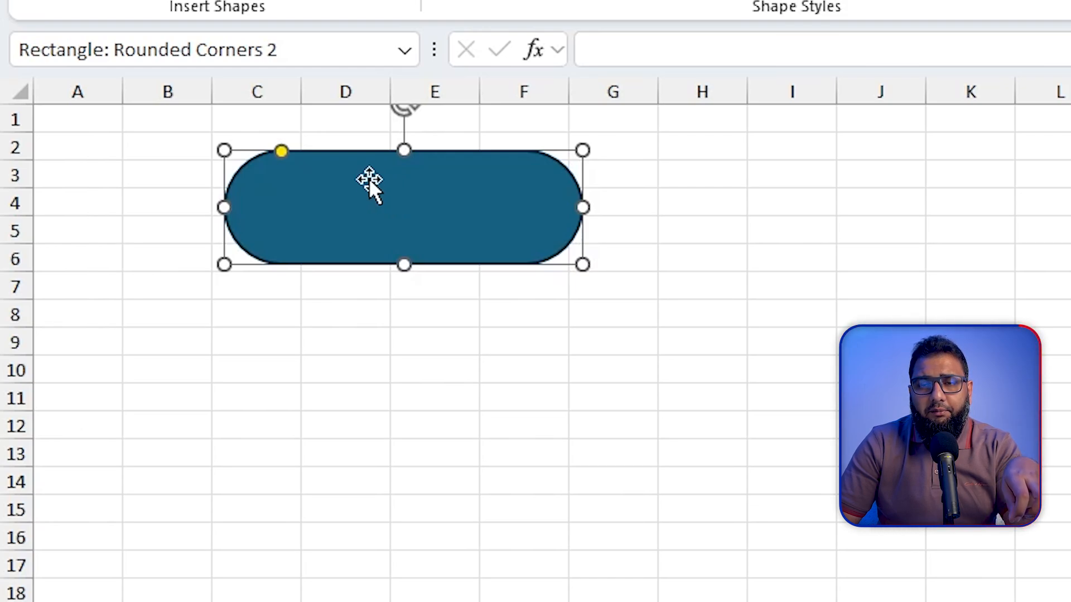
- Copy and paste the rounded rectangle, and undo the pasted copy
key(ctrl+c)
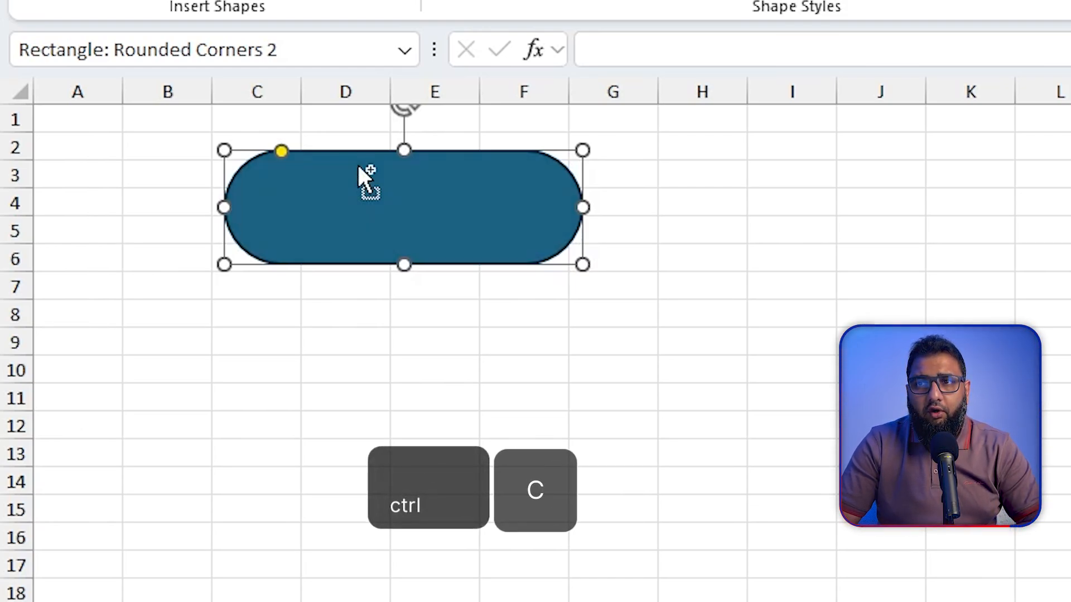
drag(357, 164, 377, 193)
key(ctrl+v)
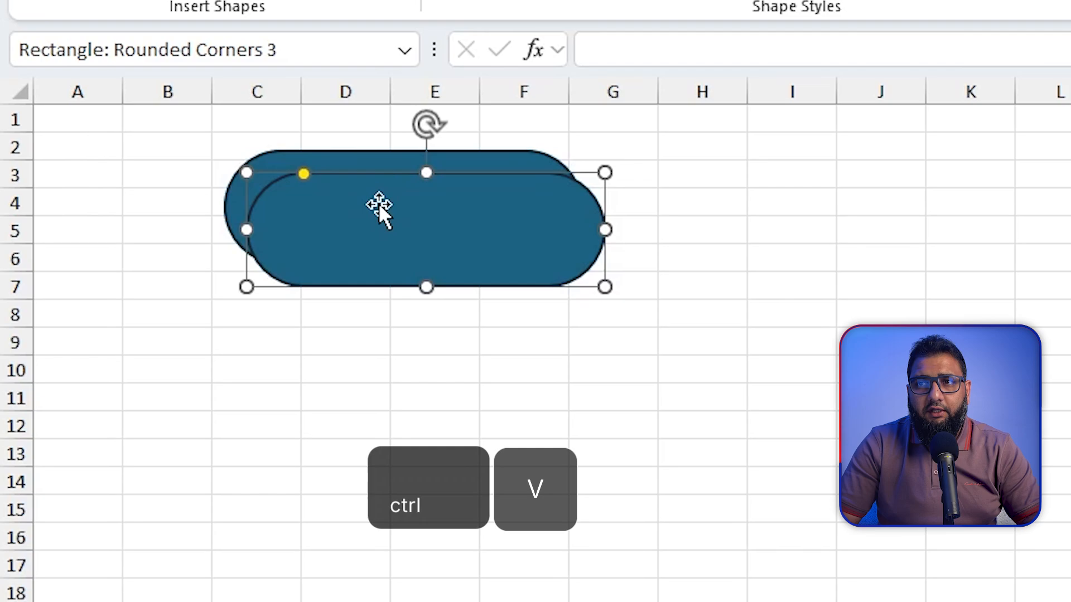
key(ctrl+z)
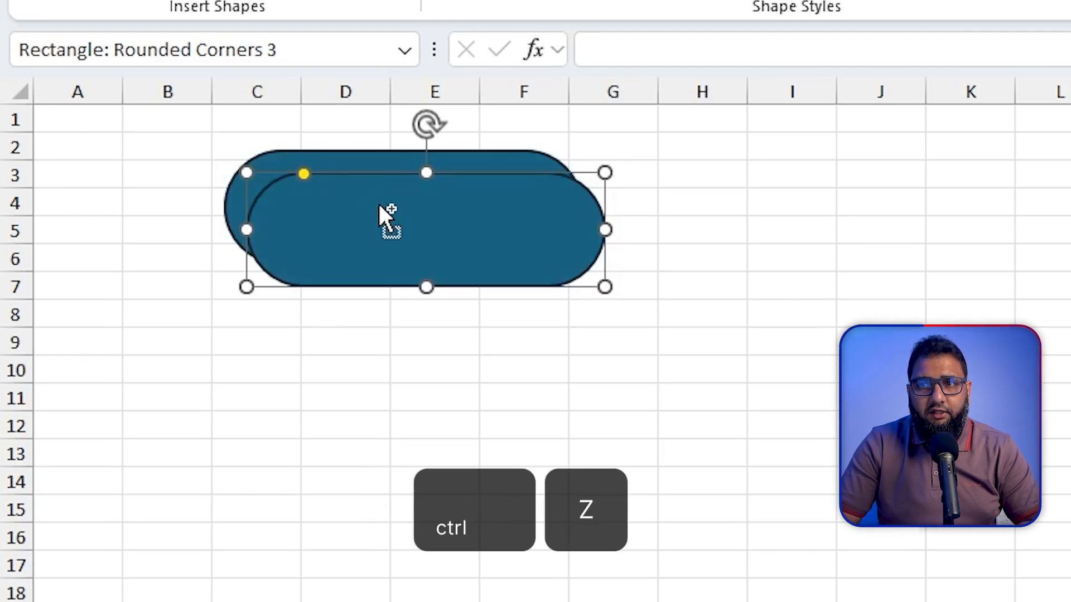
- Duplicate the rounded rectangle just below the original, spanning about rows 7 to 11, and undo an extra copy placed beside it
key(ctrl+z)
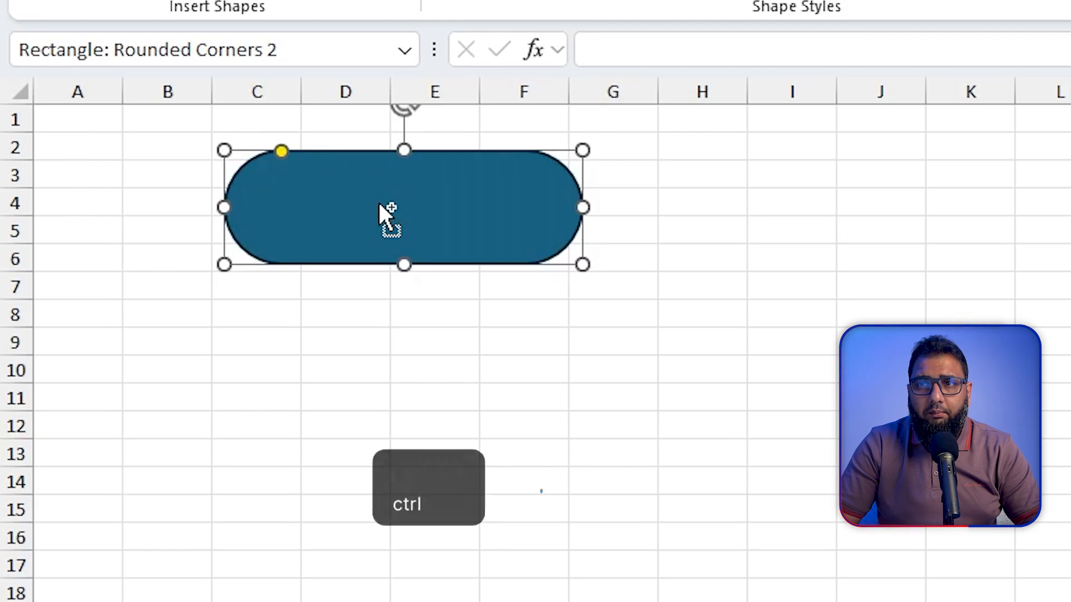
drag(379, 202, 386, 336)
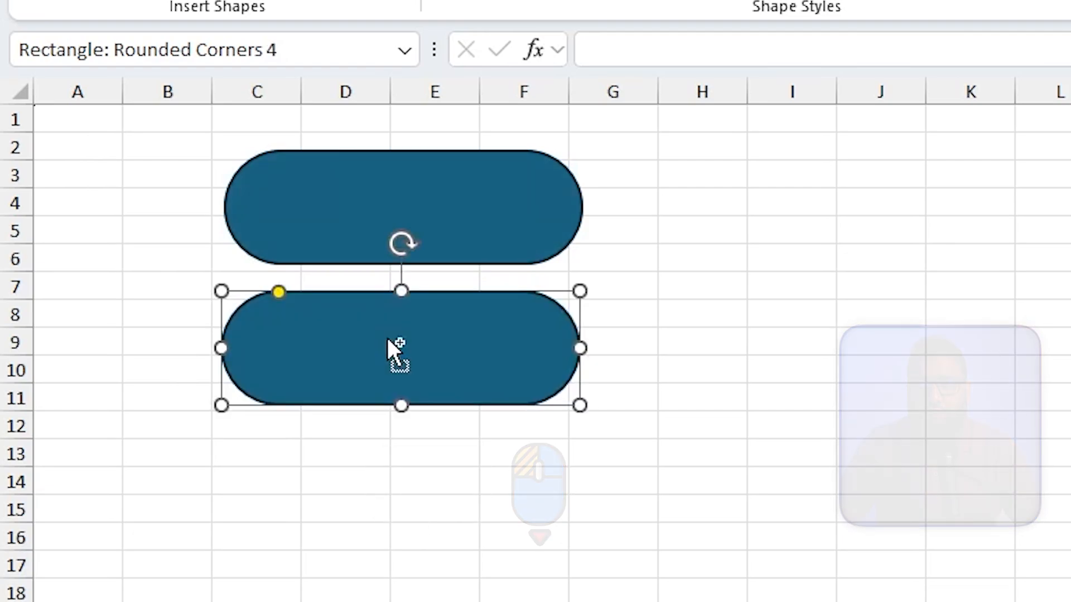
drag(472, 335, 838, 285)
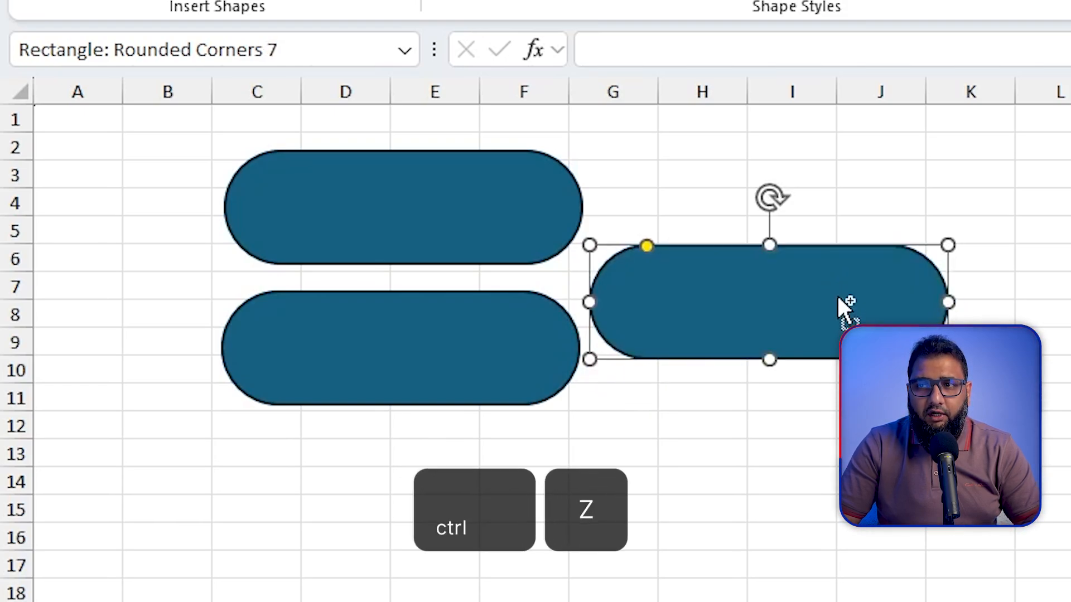
key(ctrl+z)
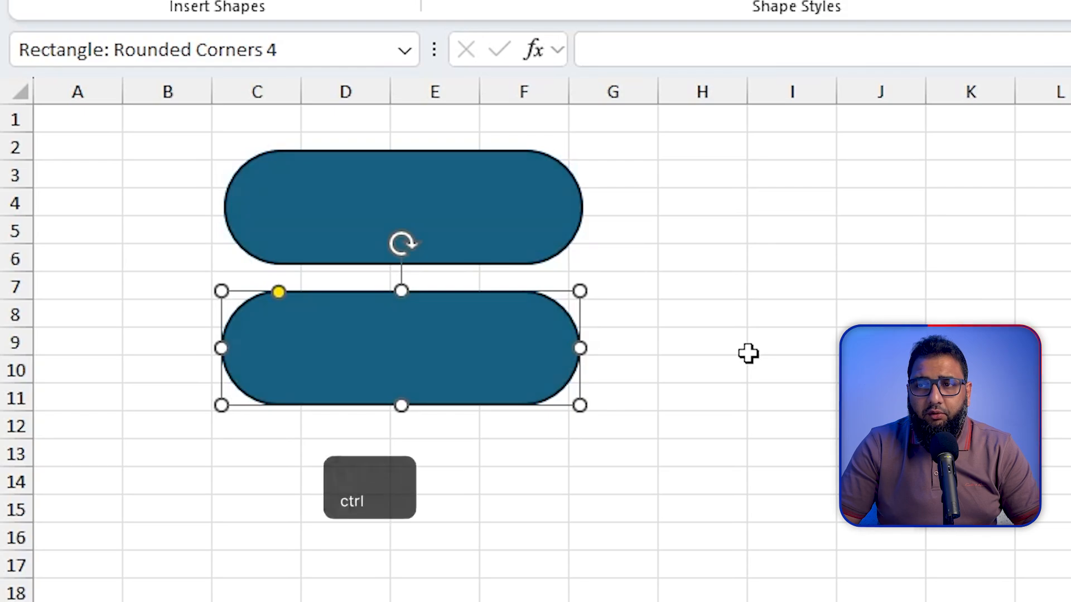
- Duplicate the lower rounded rectangle in a straight horizontal line, placing the aligned copy across about columns G to K, and select both shapes
key(shift)
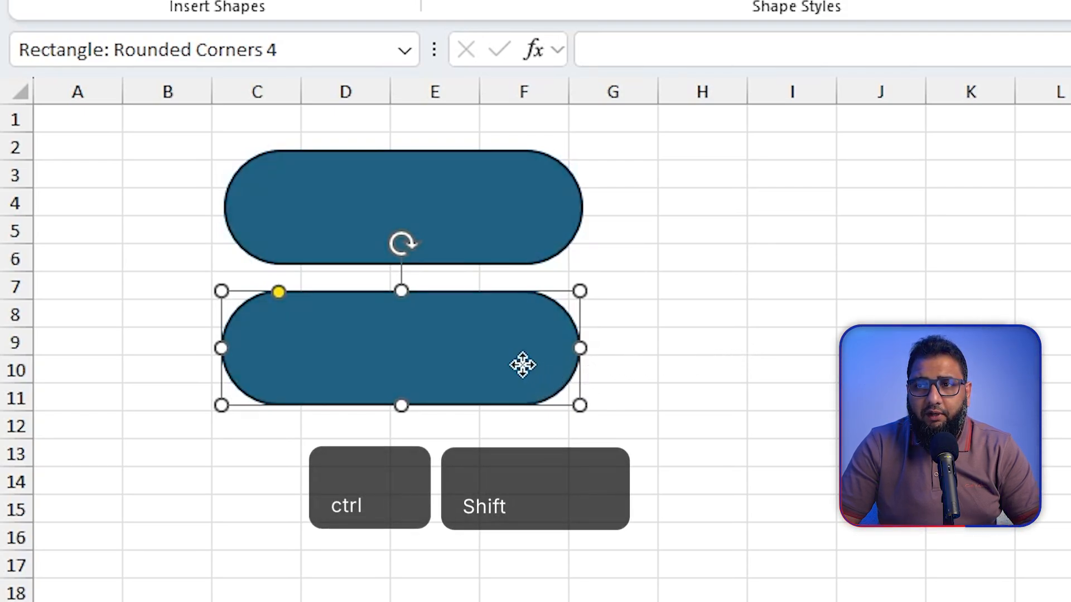
drag(521, 363, 962, 367)
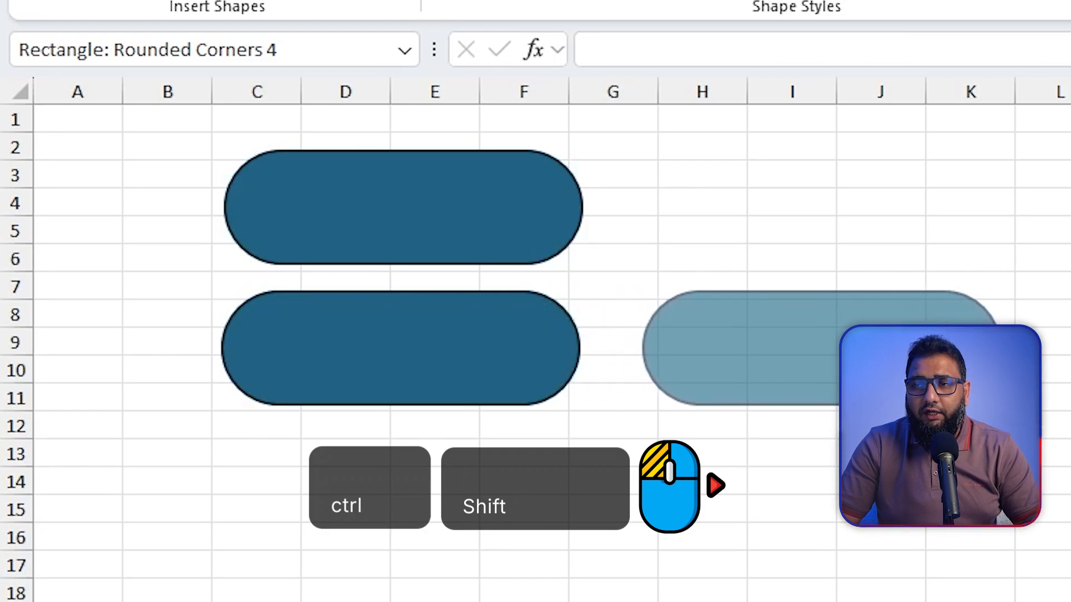
drag(929, 220, 889, 220)
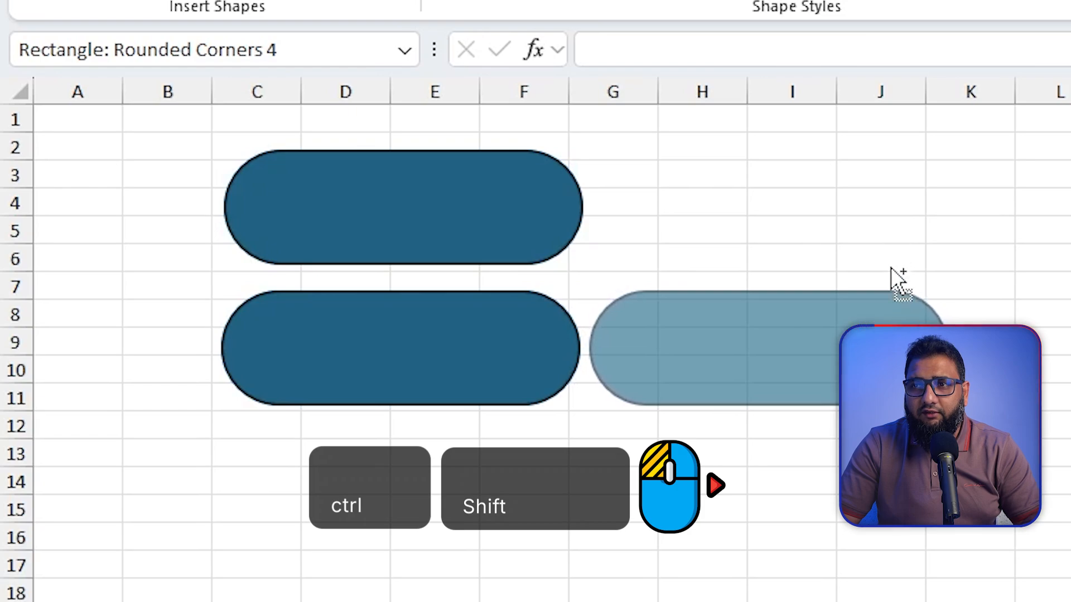
drag(902, 544, 906, 370)
ctrl+click(541, 358)
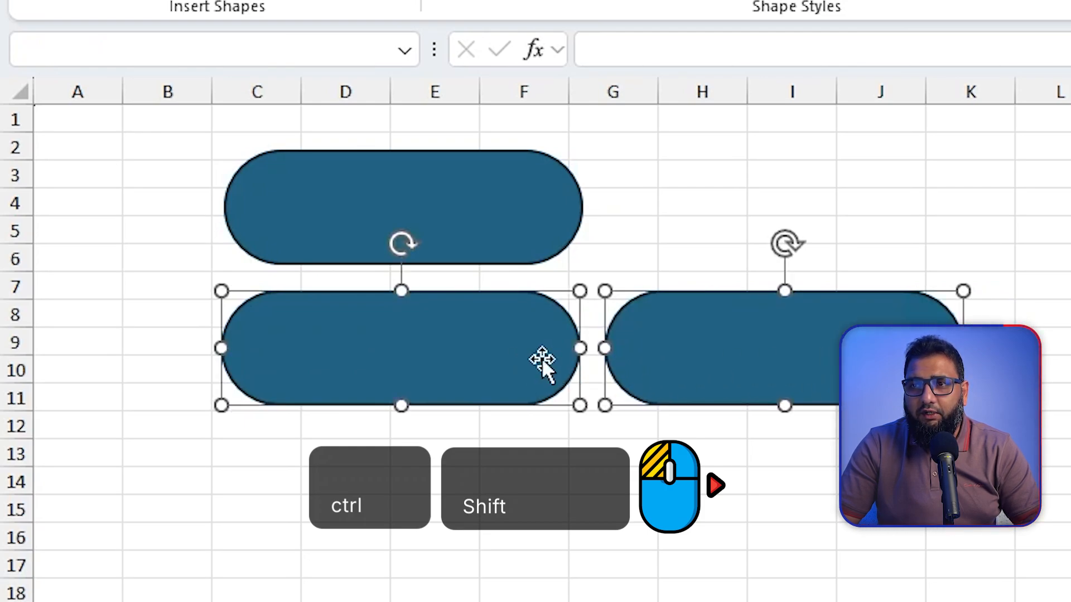
- Select only the new copy and move it slightly right and down so it spans columns H to K
ctrl+click(734, 350)
click(734, 350)
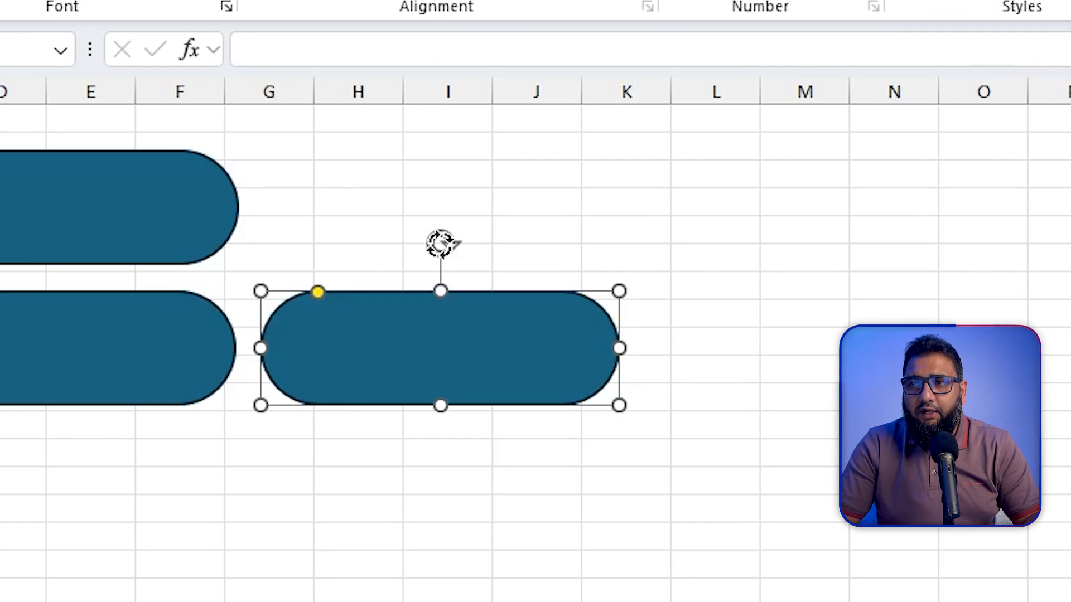
drag(441, 243, 436, 323)
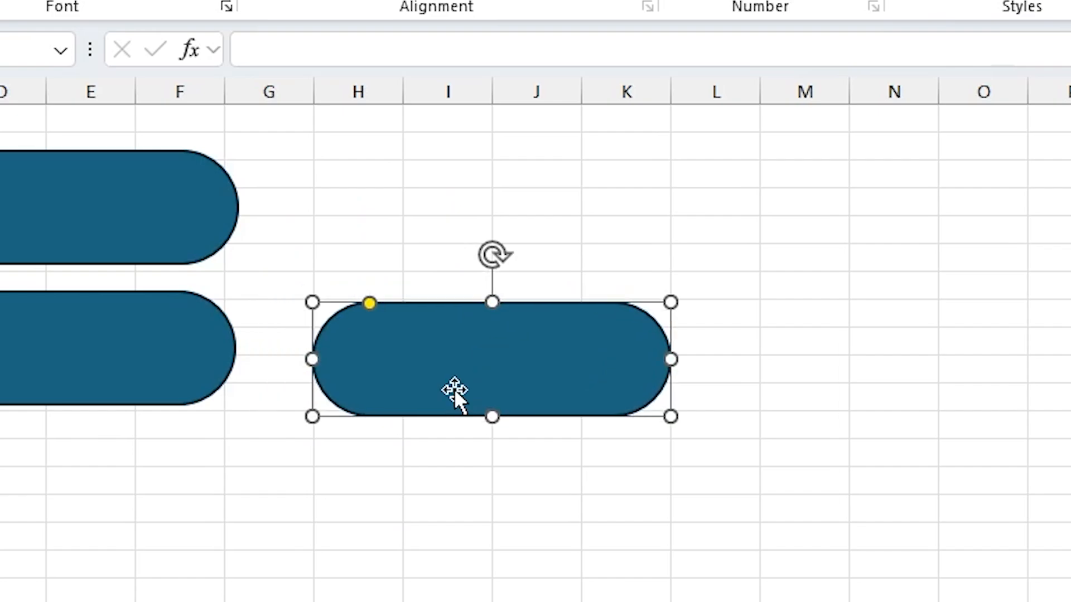
drag(447, 379, 520, 384)
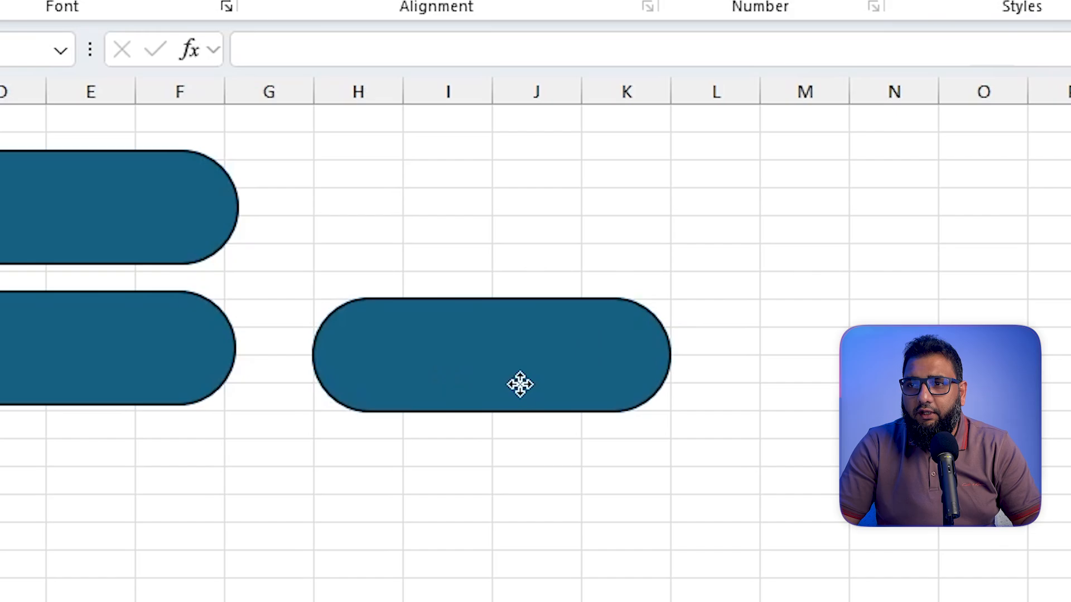